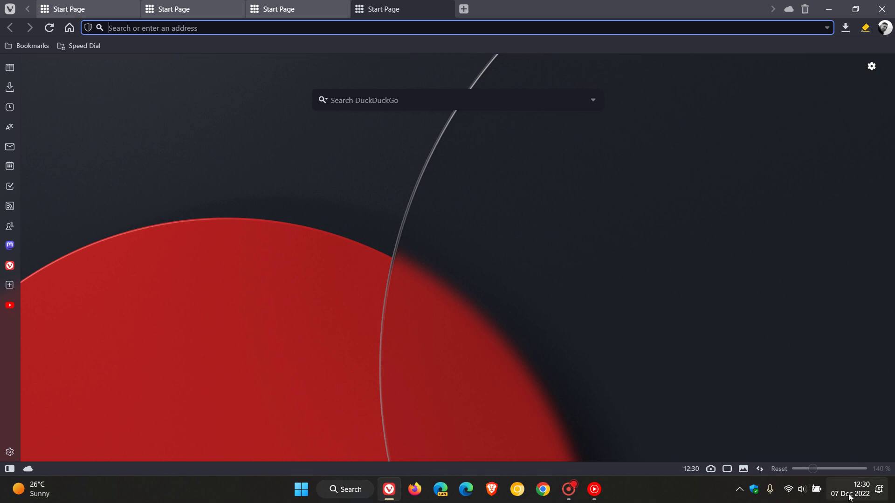
# Step: Check for updates via Help, confirm 5.6.2867.36 is the newest version, and dismiss the notice
pyautogui.moveTo(848, 497)
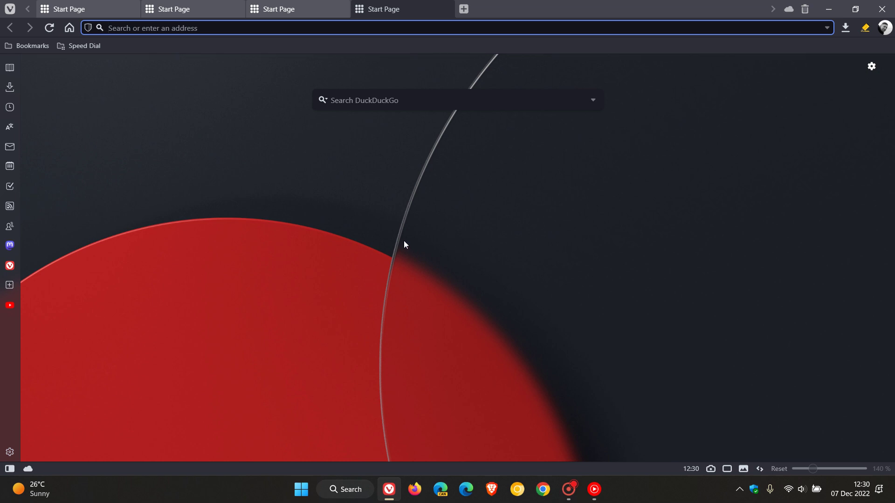
pyautogui.click(9, 9)
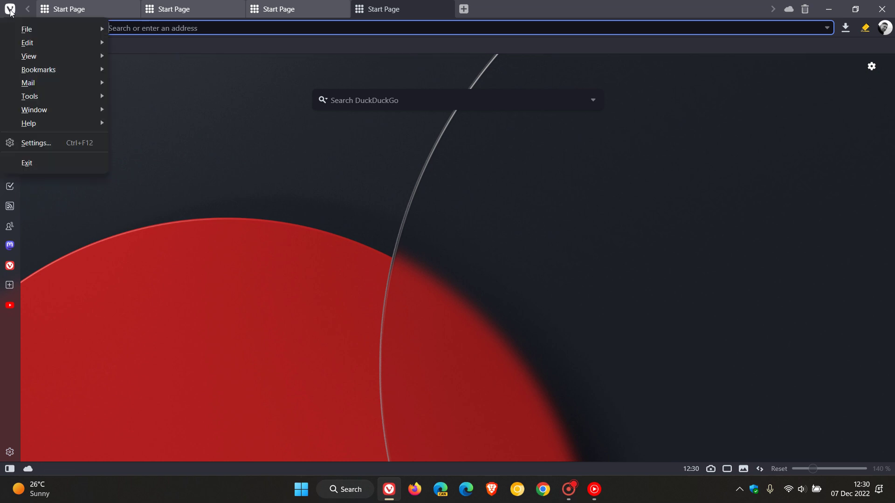
pyautogui.moveTo(29, 123)
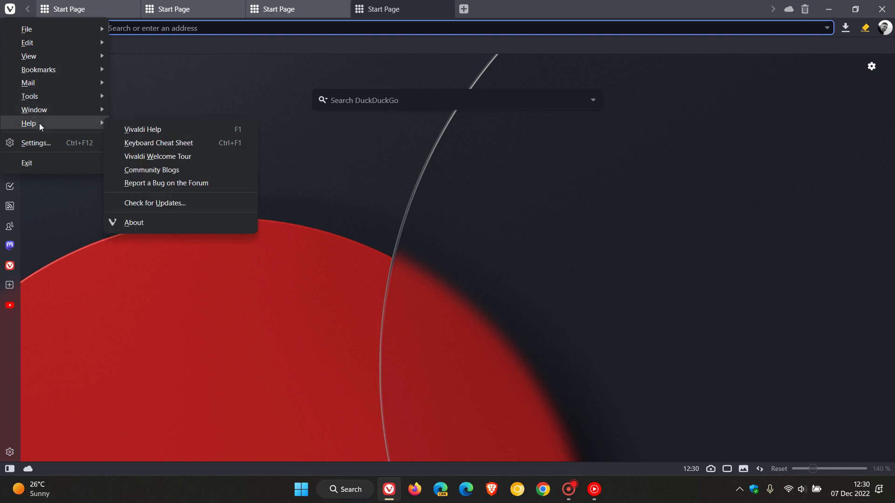
pyautogui.click(210, 207)
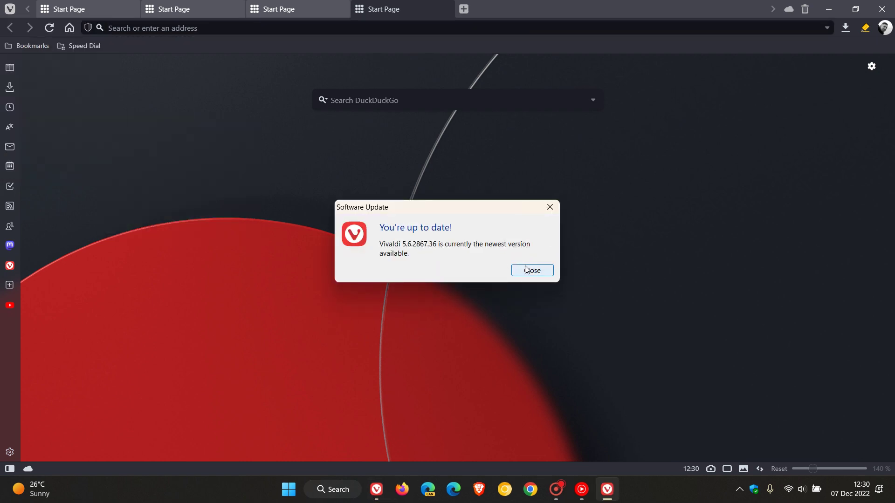
pyautogui.click(529, 270)
pyautogui.click(10, 9)
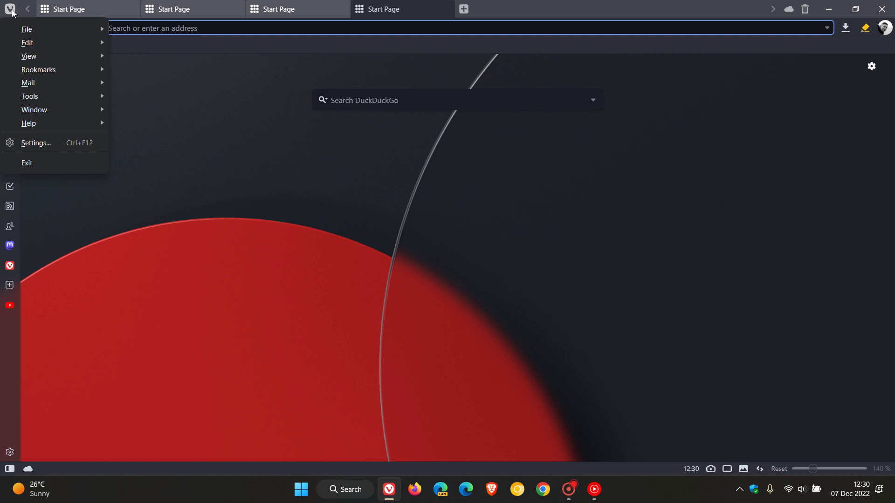
# Step: Open Help > About and zoom the About Version page in to 140%
pyautogui.moveTo(41, 122)
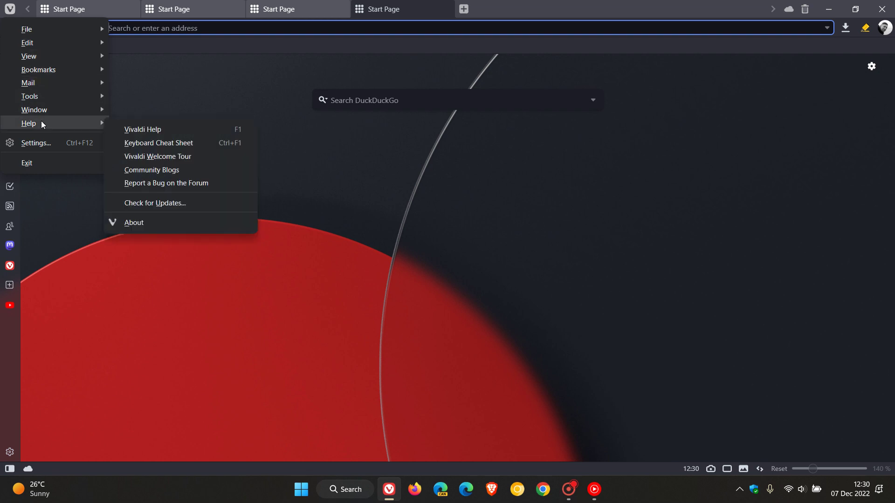
pyautogui.click(196, 228)
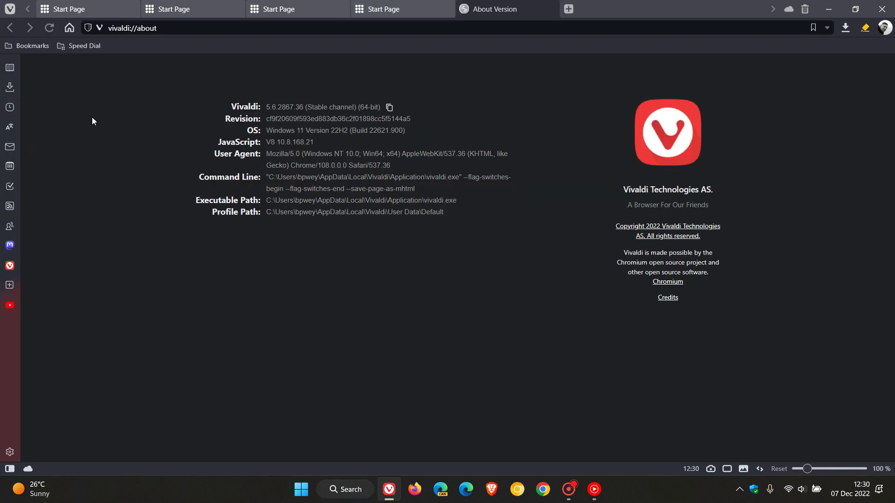
pyautogui.click(9, 9)
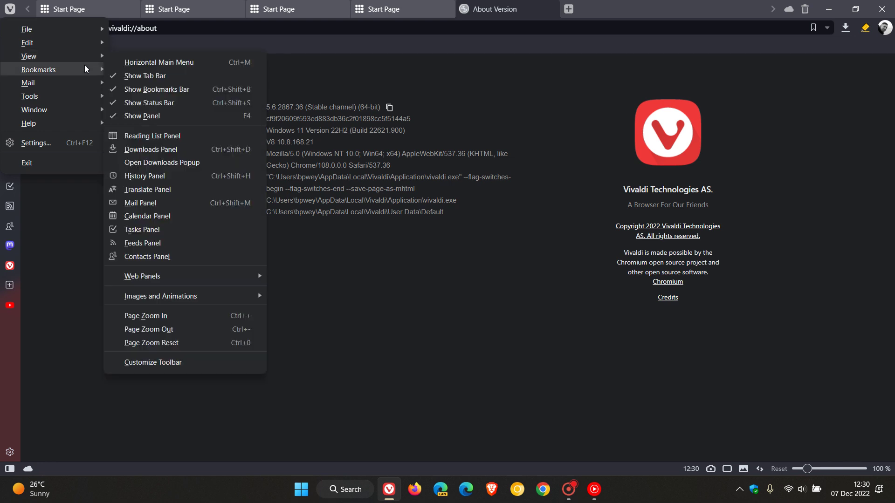
pyautogui.click(152, 317)
pyautogui.click(152, 317)
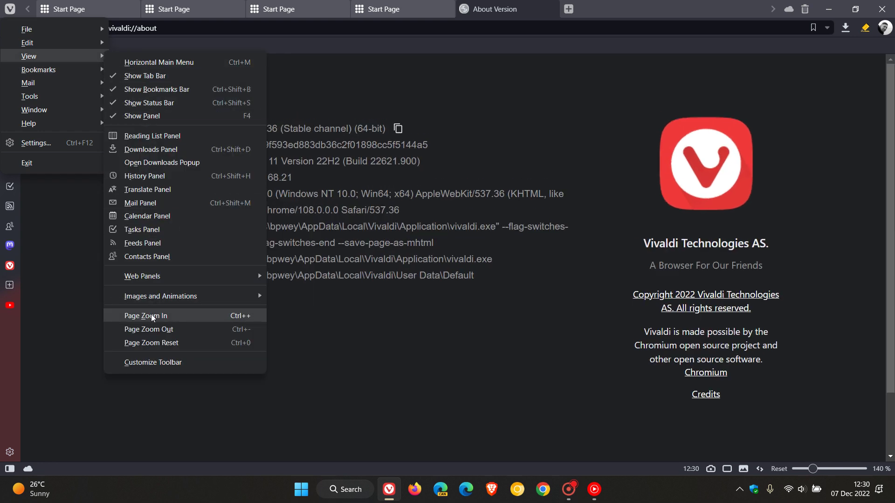
pyautogui.click(351, 332)
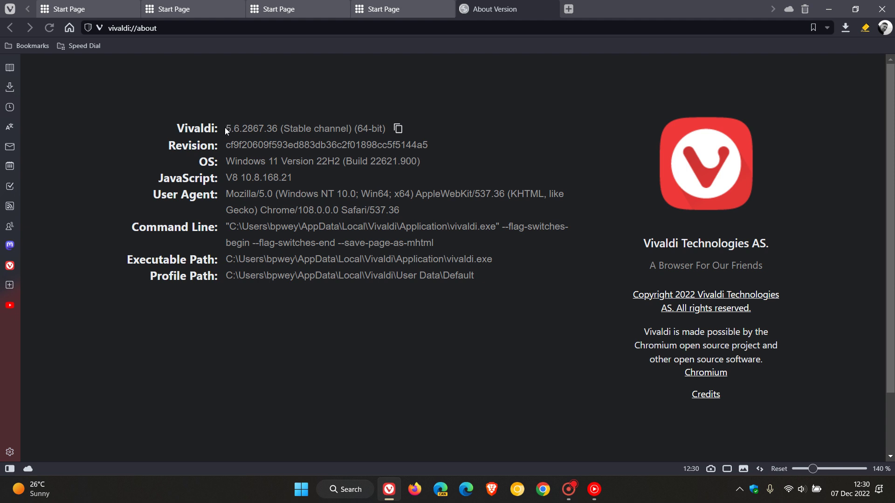
# Step: Highlight the version number 5.6.2867.36 and the Chrome/108 user agent text
pyautogui.moveTo(224, 127); pyautogui.dragTo(240, 130)
pyautogui.moveTo(239, 130); pyautogui.dragTo(280, 130)
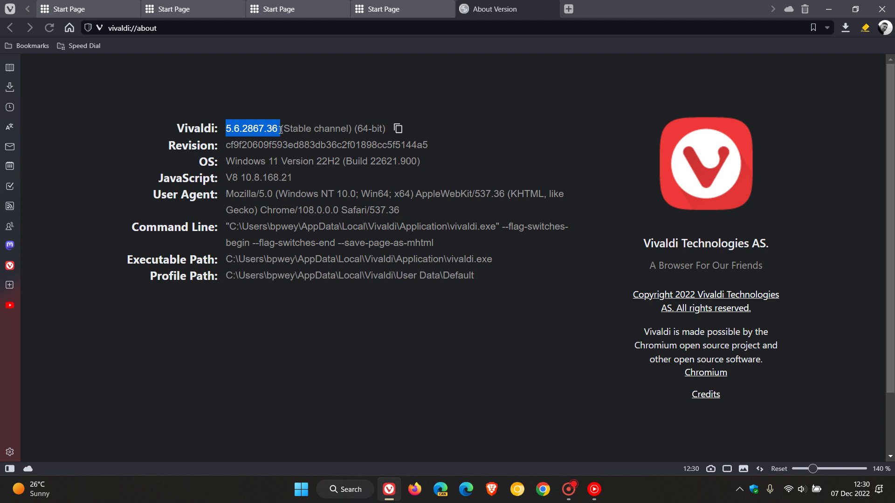
pyautogui.click(323, 351)
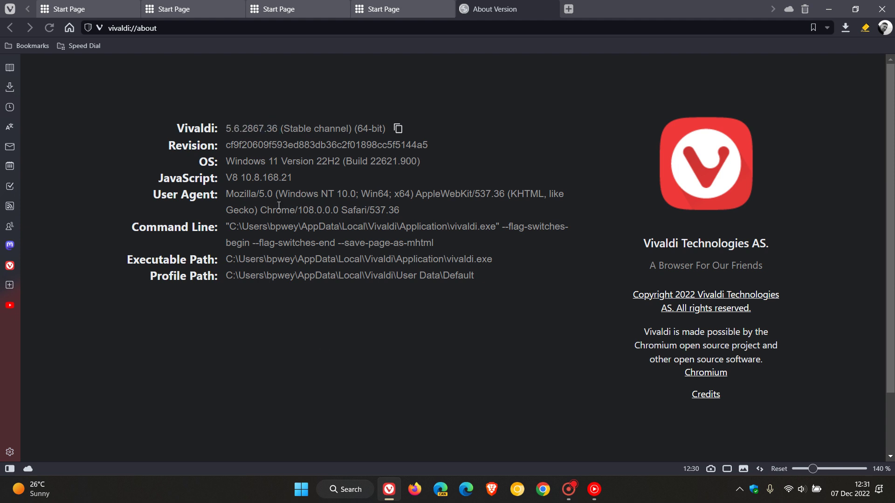
pyautogui.moveTo(259, 212); pyautogui.dragTo(314, 214)
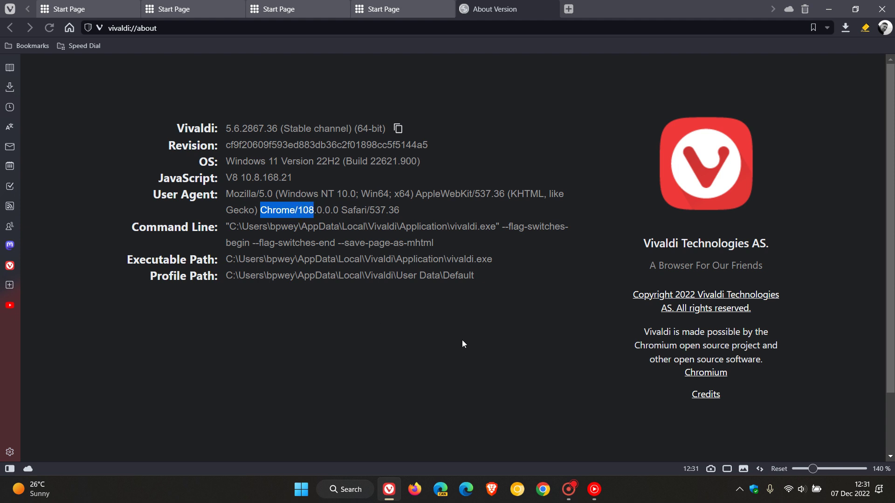
pyautogui.click(497, 339)
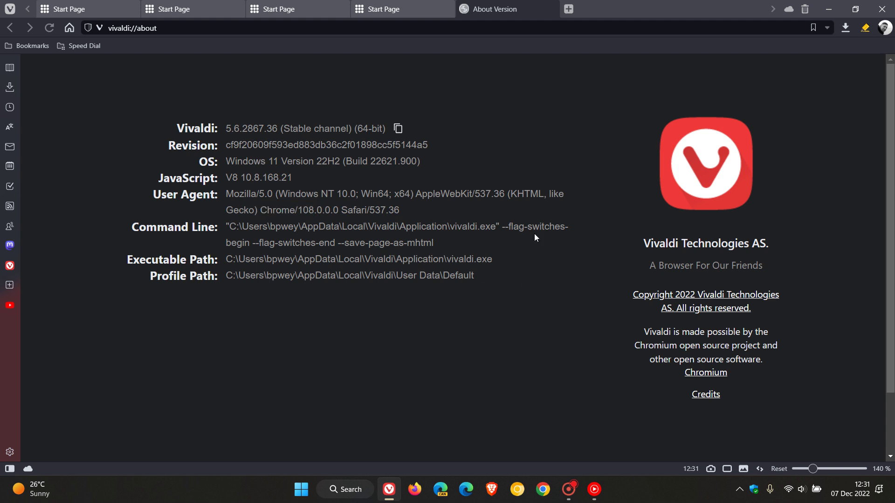
# Step: Close the About Version tab, then browse the Vivaldi Social Mastodon sidebar panel and close it
pyautogui.click(551, 9)
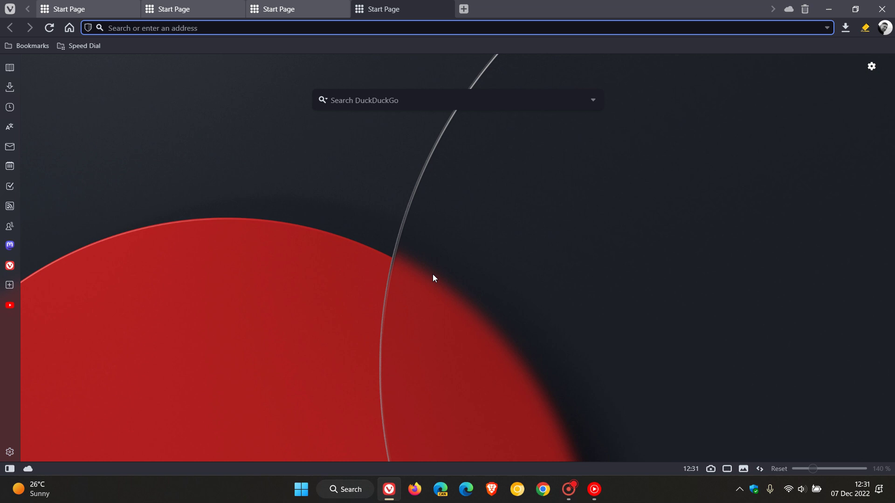
pyautogui.click(9, 247)
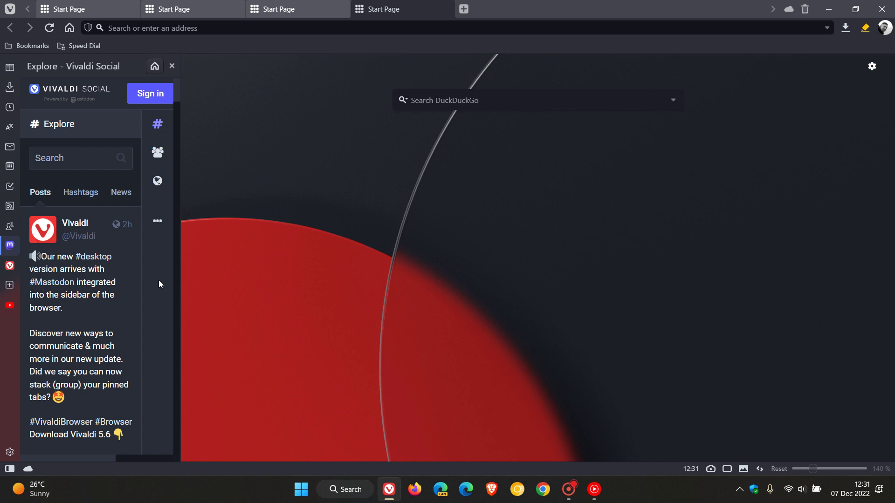
pyautogui.click(172, 66)
pyautogui.click(8, 469)
pyautogui.click(12, 247)
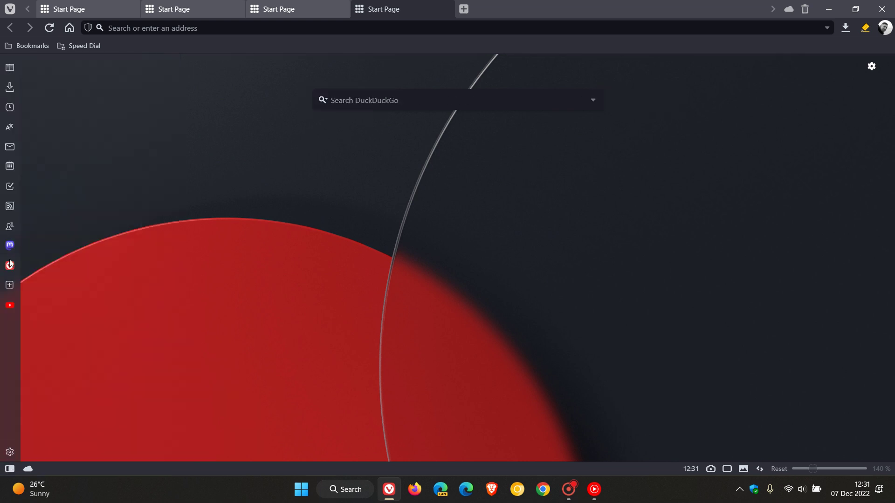
pyautogui.click(9, 286)
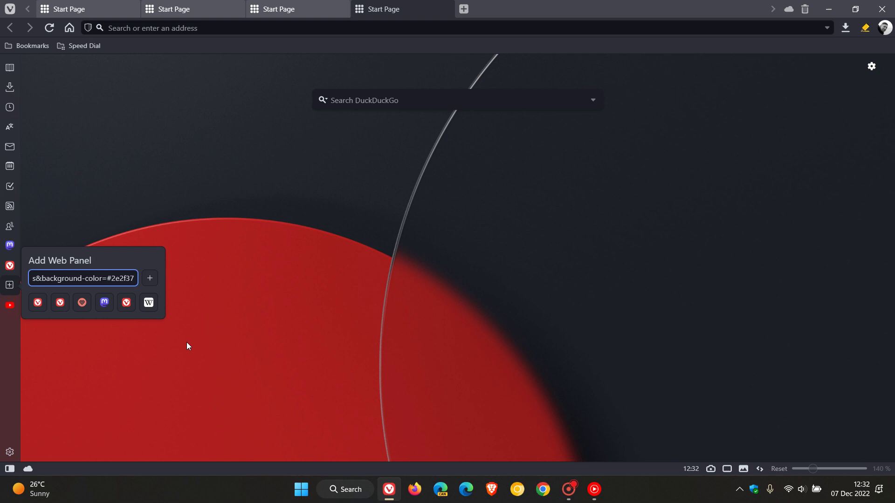
pyautogui.click(280, 263)
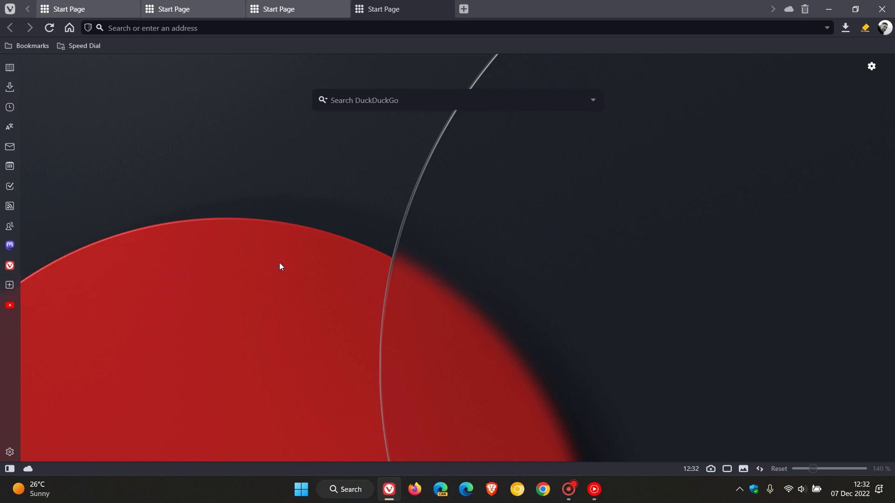
# Step: Stack the four Start Page tabs by host and pin the tab stack
pyautogui.rightClick(392, 14)
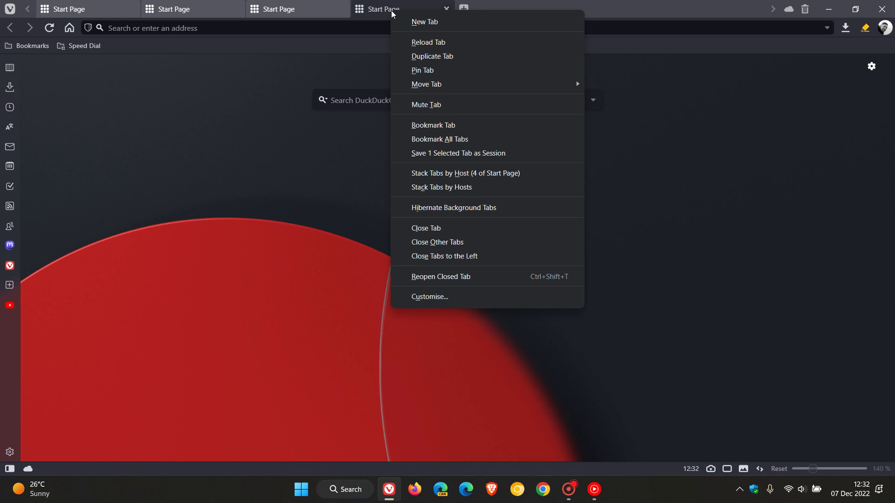
pyautogui.click(458, 187)
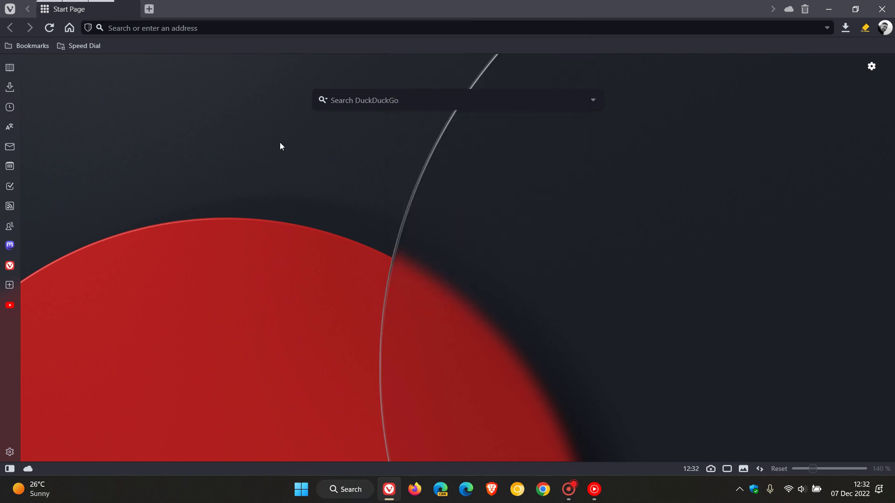
pyautogui.rightClick(93, 14)
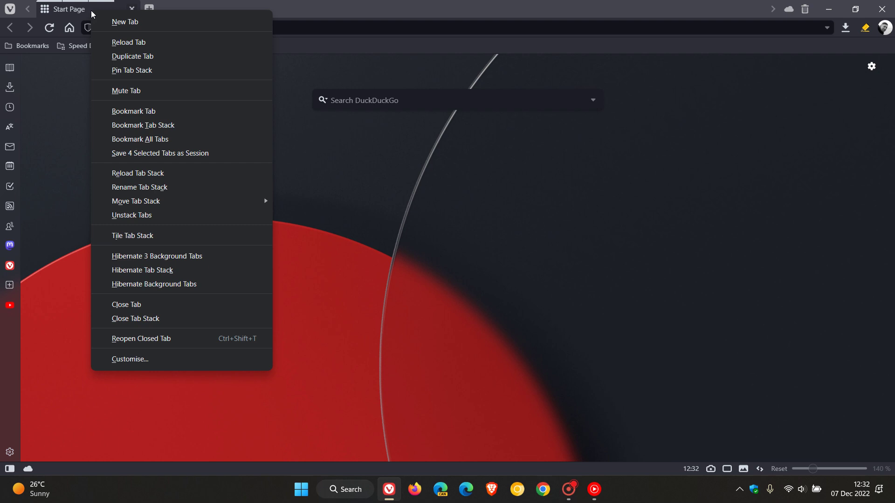
pyautogui.click(133, 71)
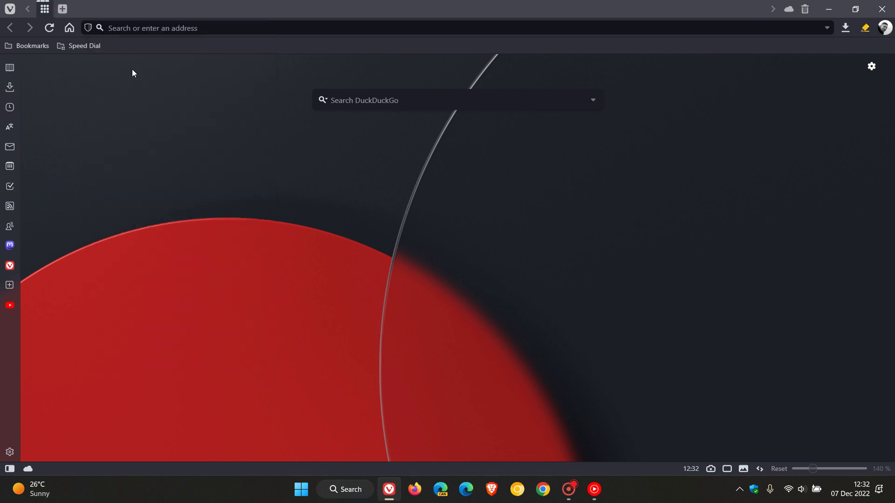
# Step: Open two extra Start Page tabs beside the pinned stack, then close them
pyautogui.click(62, 9)
pyautogui.click(171, 9)
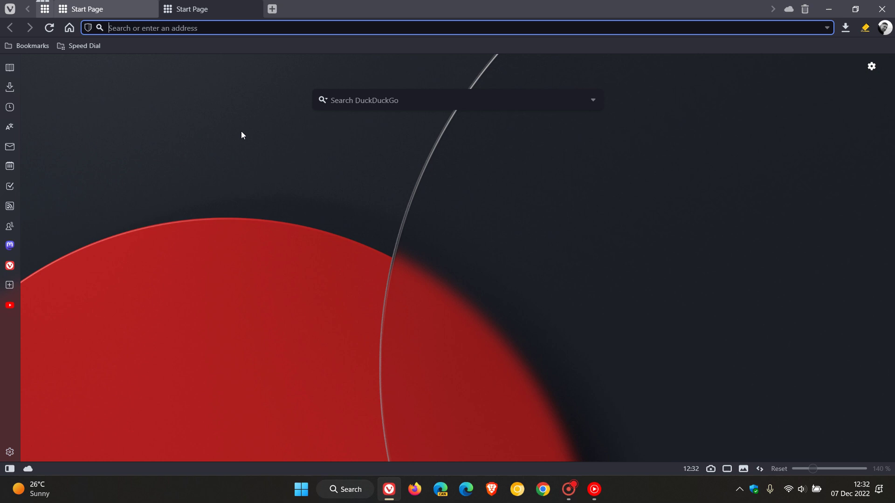
pyautogui.moveTo(44, 13)
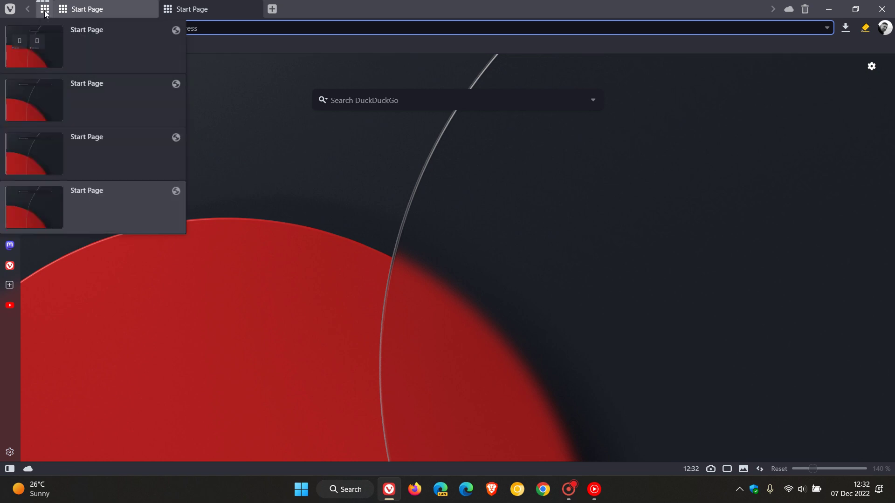
pyautogui.click(254, 9)
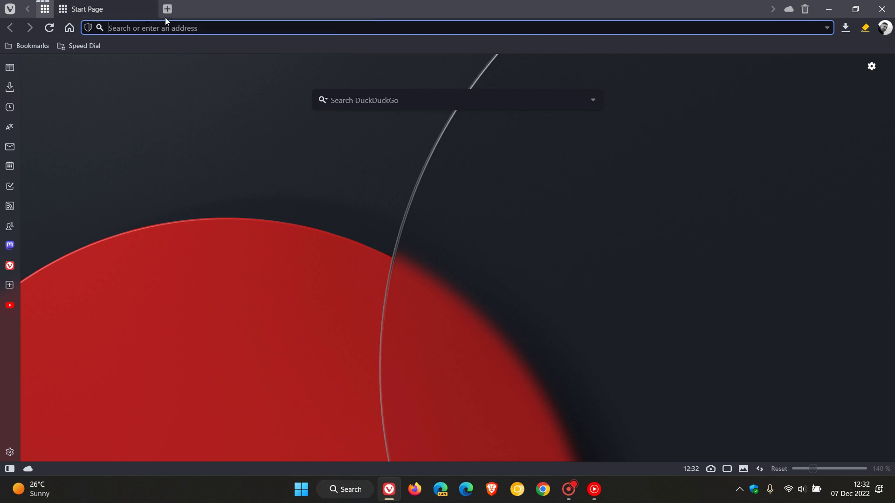
pyautogui.click(152, 9)
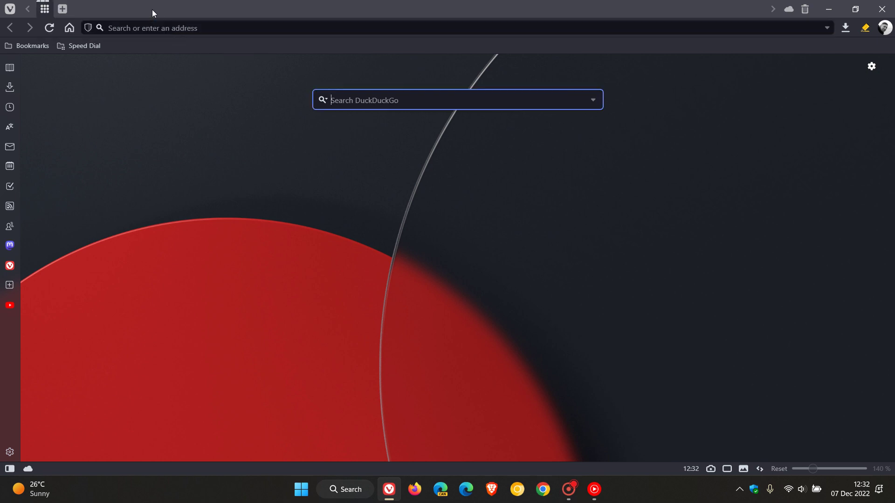
# Step: Unpin the tab stack and unstack it into four separate Start Page tabs
pyautogui.rightClick(45, 10)
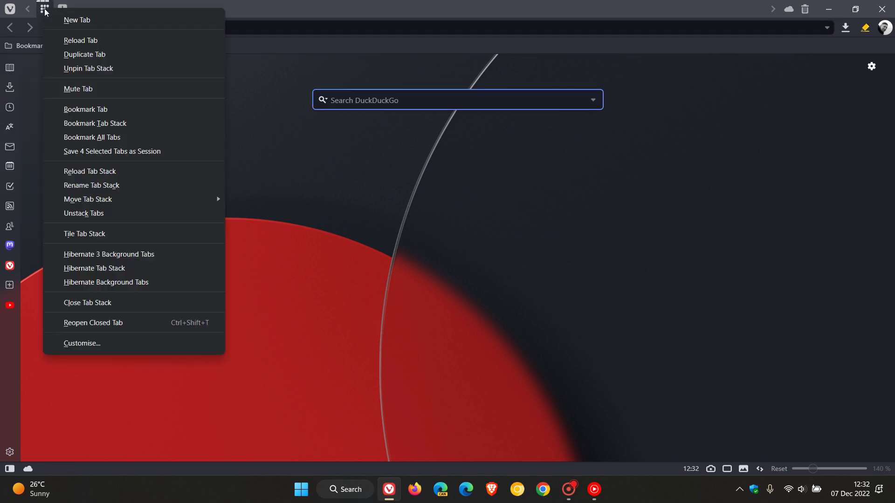
pyautogui.click(84, 68)
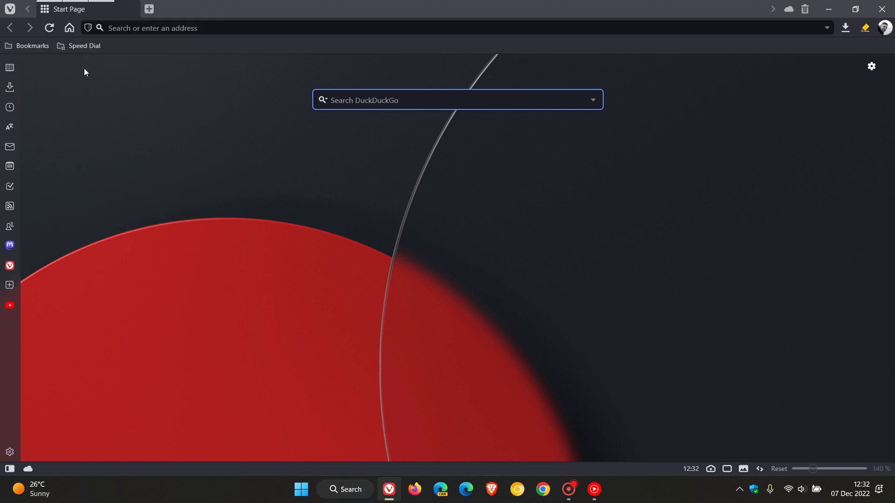
pyautogui.rightClick(91, 11)
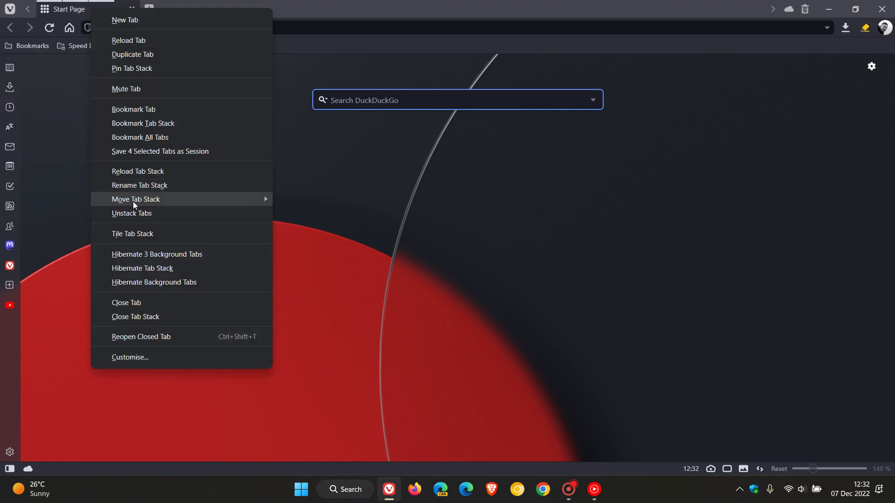
pyautogui.click(125, 213)
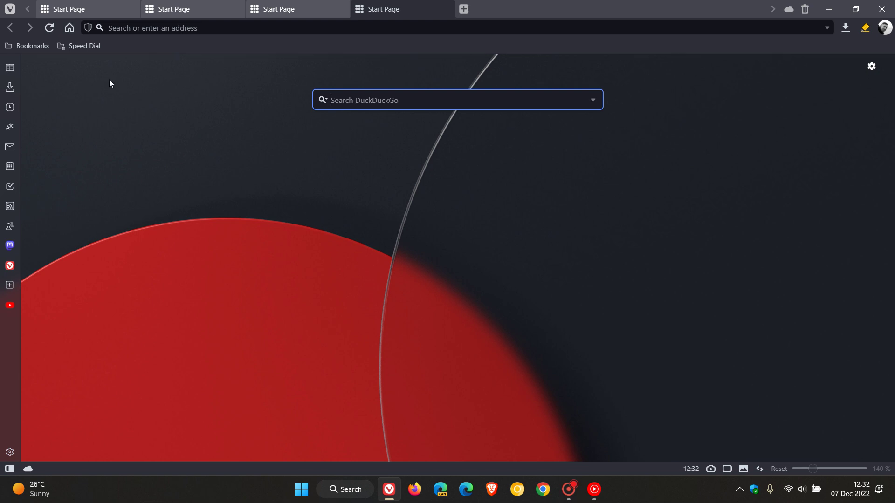
# Step: Open Settings from the Vivaldi menu and scroll the General page to the Start Page homepage and startup options
pyautogui.click(10, 9)
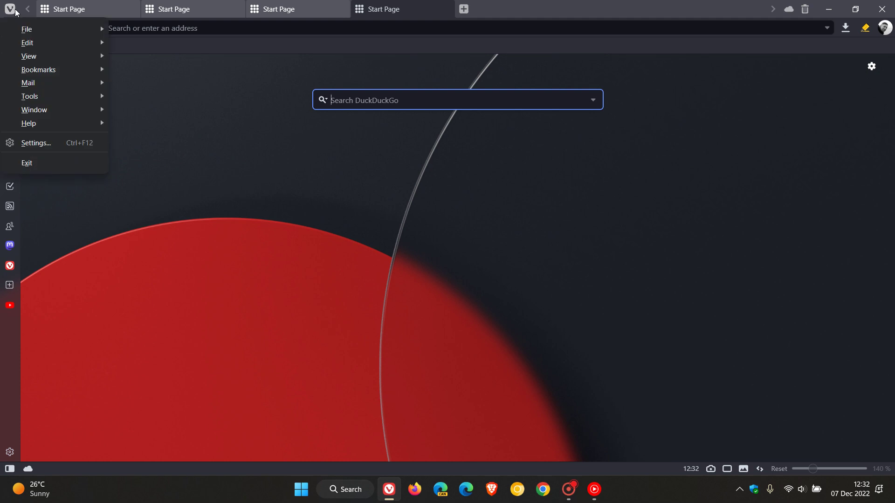
pyautogui.click(47, 143)
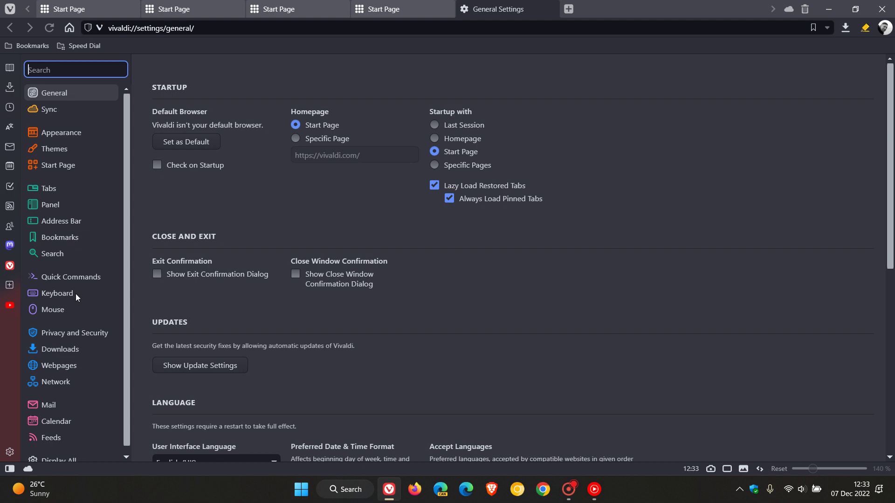
pyautogui.scroll(-1, 86, 347)
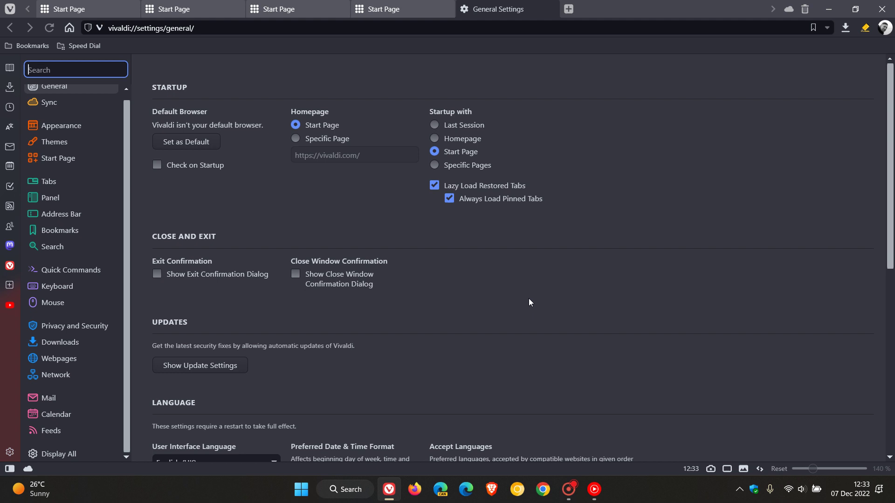
# Step: Close the General Settings tab to return to the Start Page
pyautogui.click(553, 9)
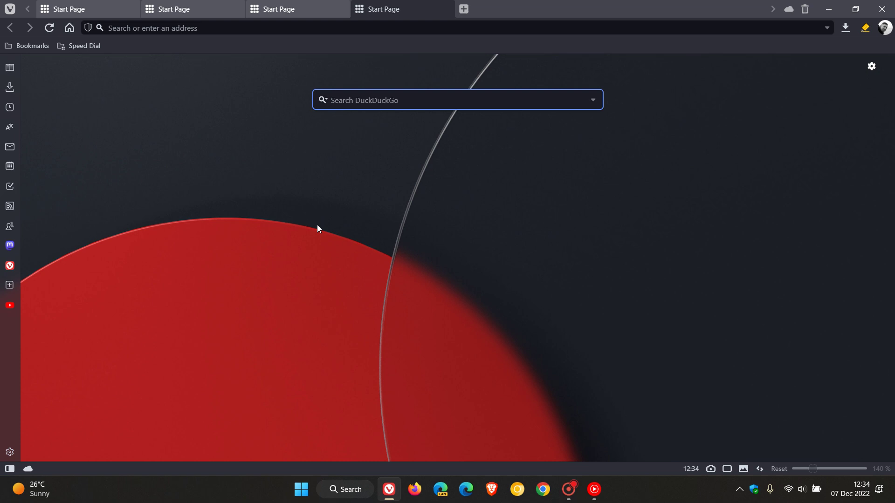
# Step: Open Search settings and review the Private Window Search Engine choices, keeping DuckDuckGo
pyautogui.click(9, 9)
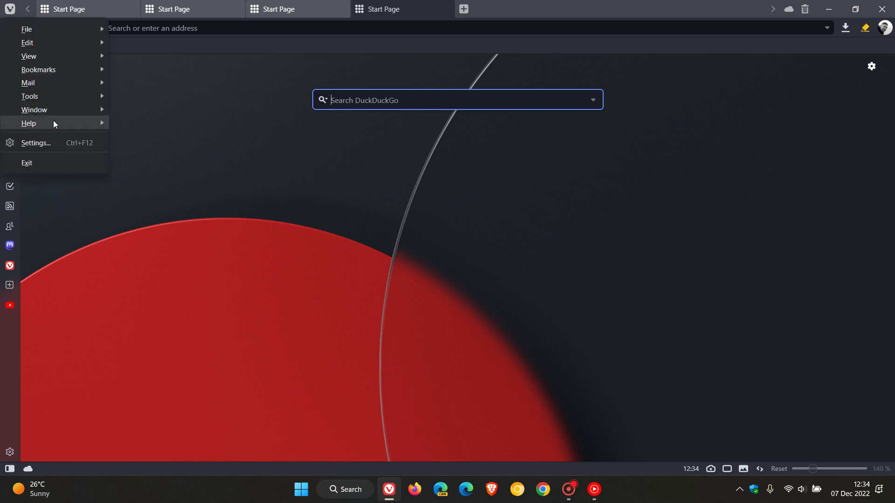
pyautogui.click(55, 141)
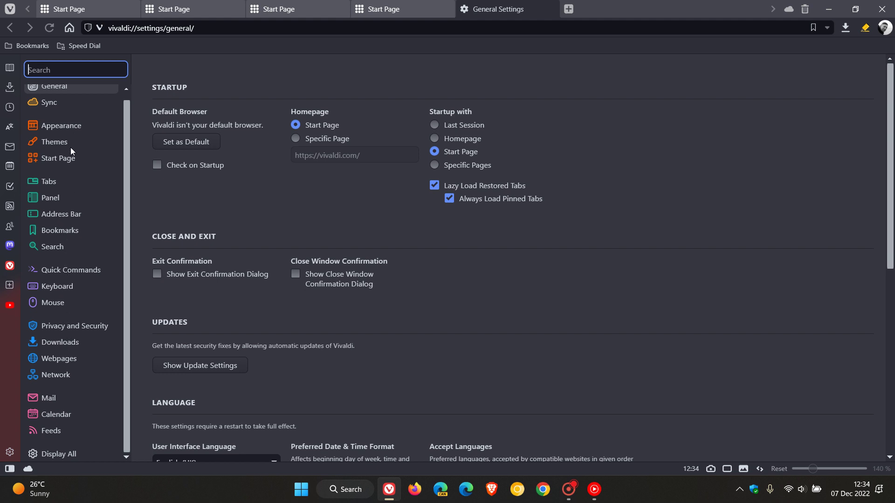
pyautogui.click(67, 248)
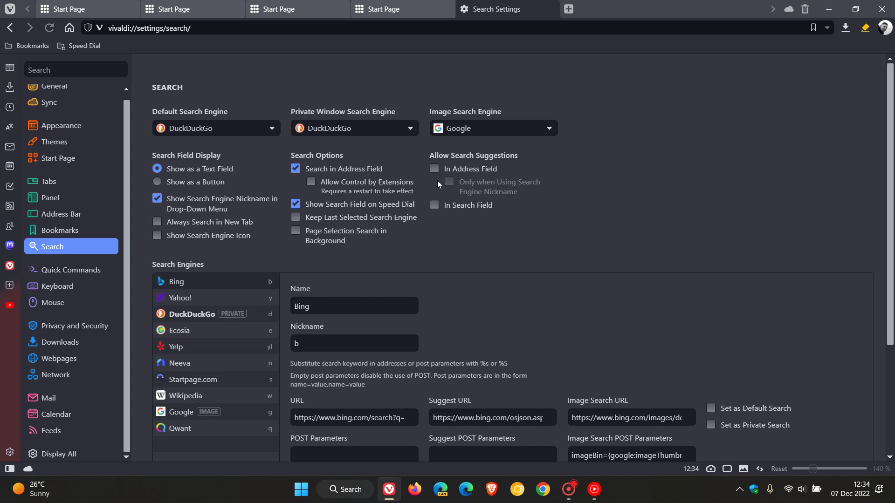
pyautogui.click(376, 133)
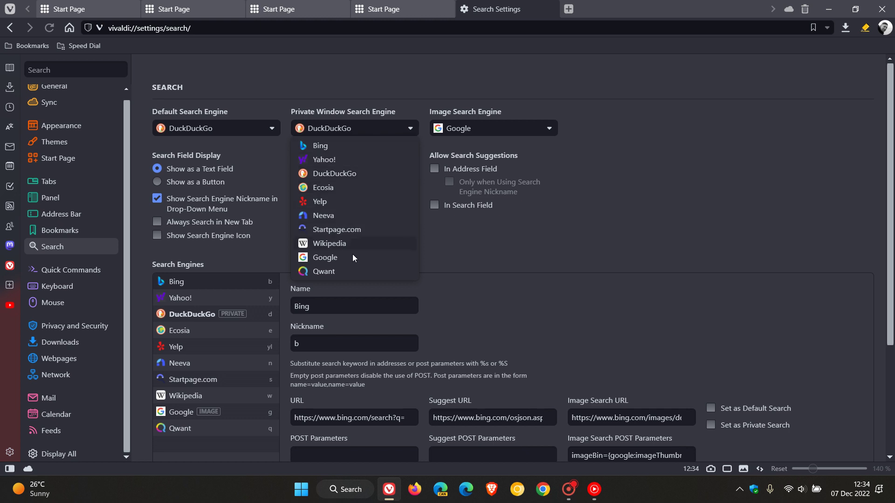
pyautogui.click(399, 77)
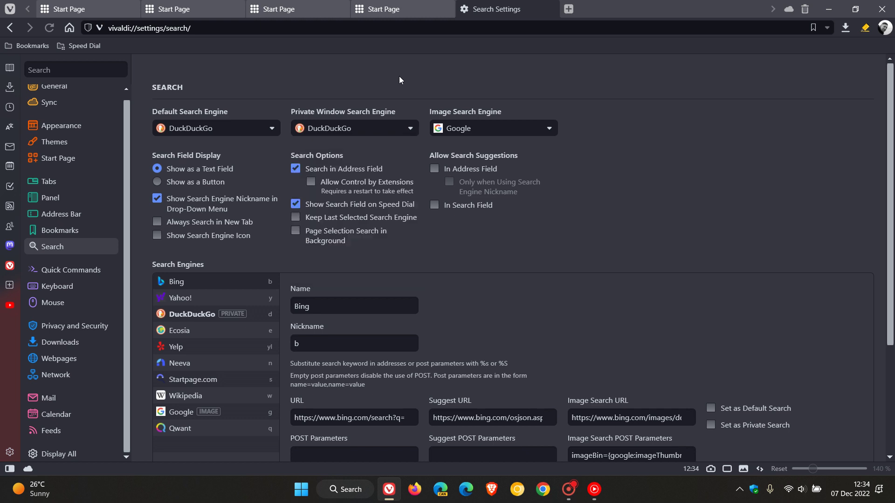
pyautogui.click(10, 8)
pyautogui.moveTo(44, 26)
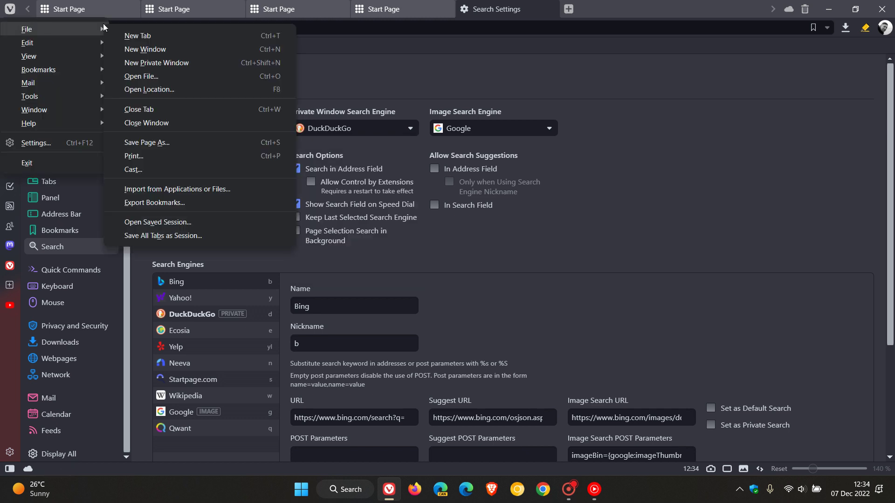
pyautogui.click(193, 64)
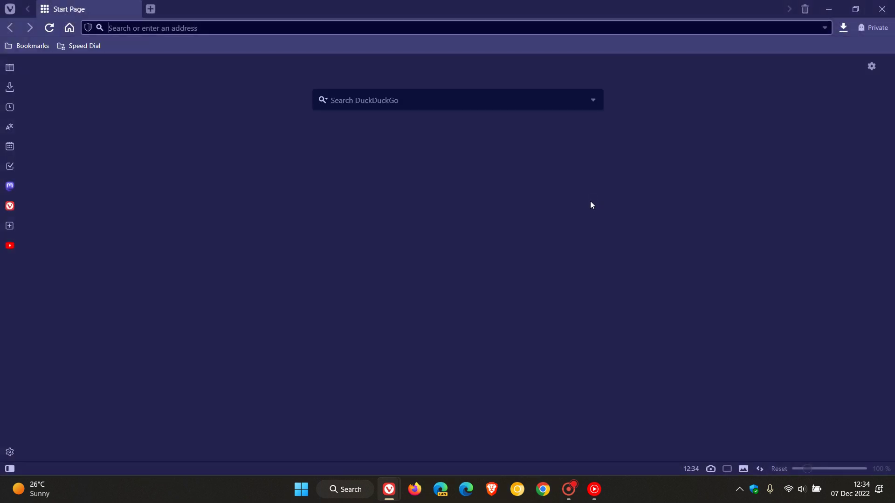
pyautogui.click(891, 9)
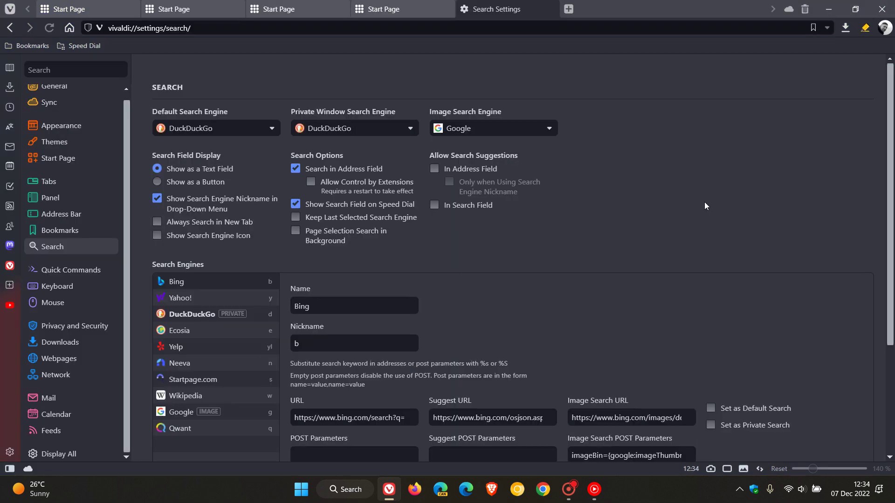
# Step: Close the Search Settings tab, leaving the four Start Page tabs
pyautogui.click(552, 9)
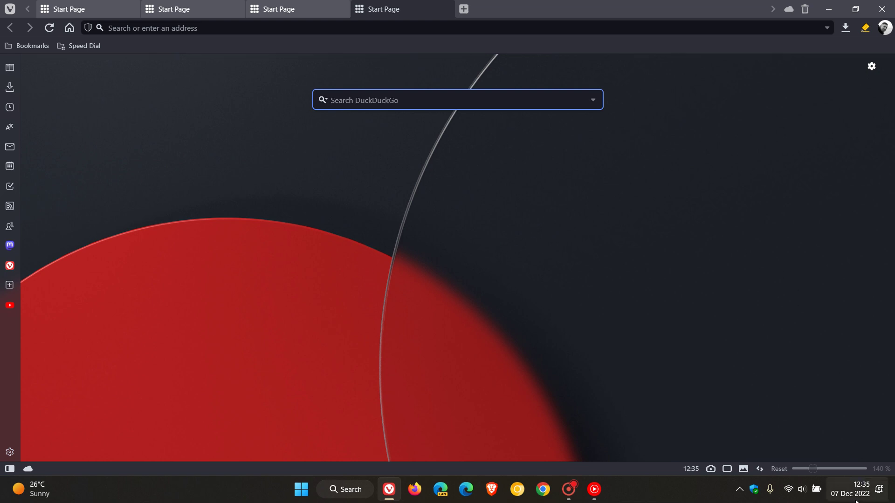
pyautogui.moveTo(850, 489)
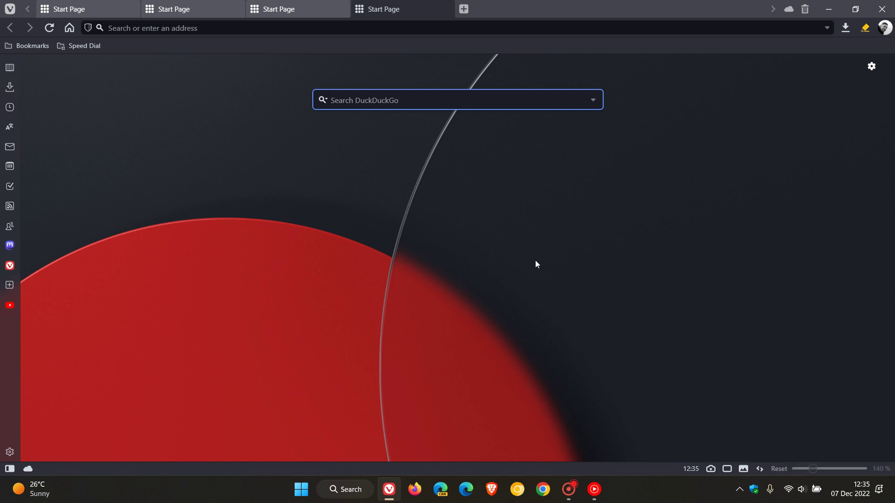